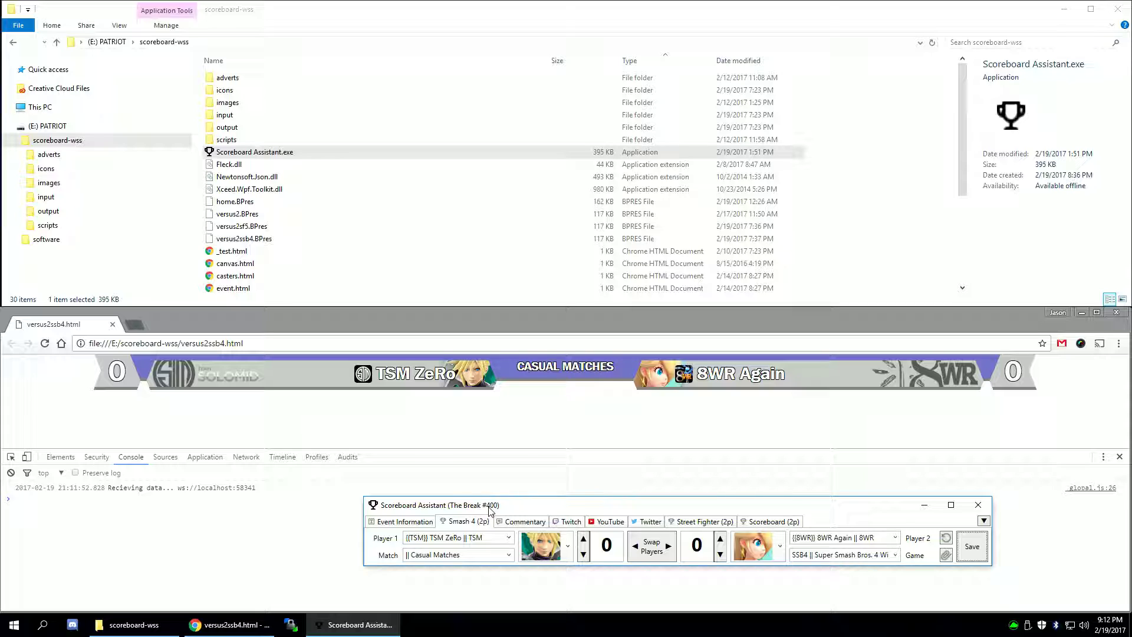
click(213, 624)
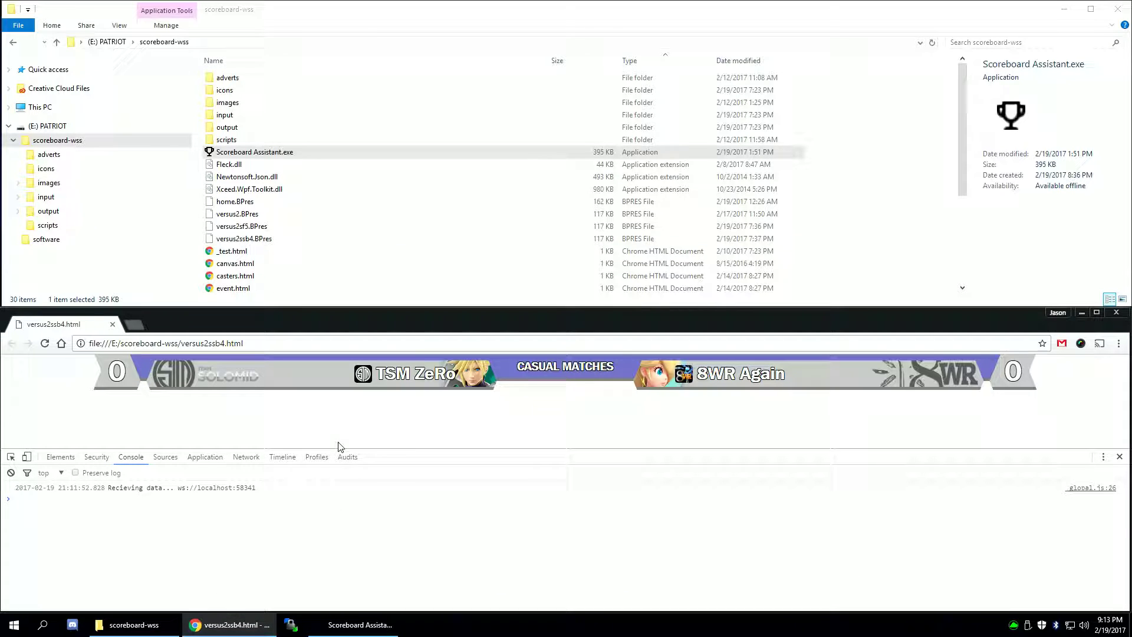
click(354, 625)
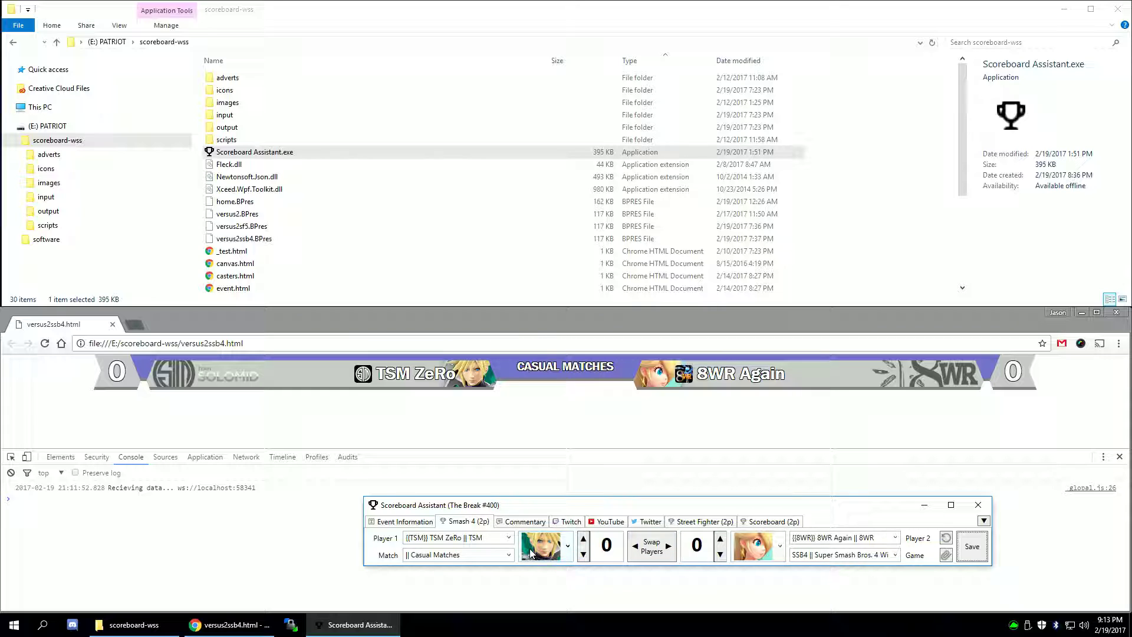
Set Player 2 to ELE LoF False playing Ryu and save the scoreboard.
click(759, 553)
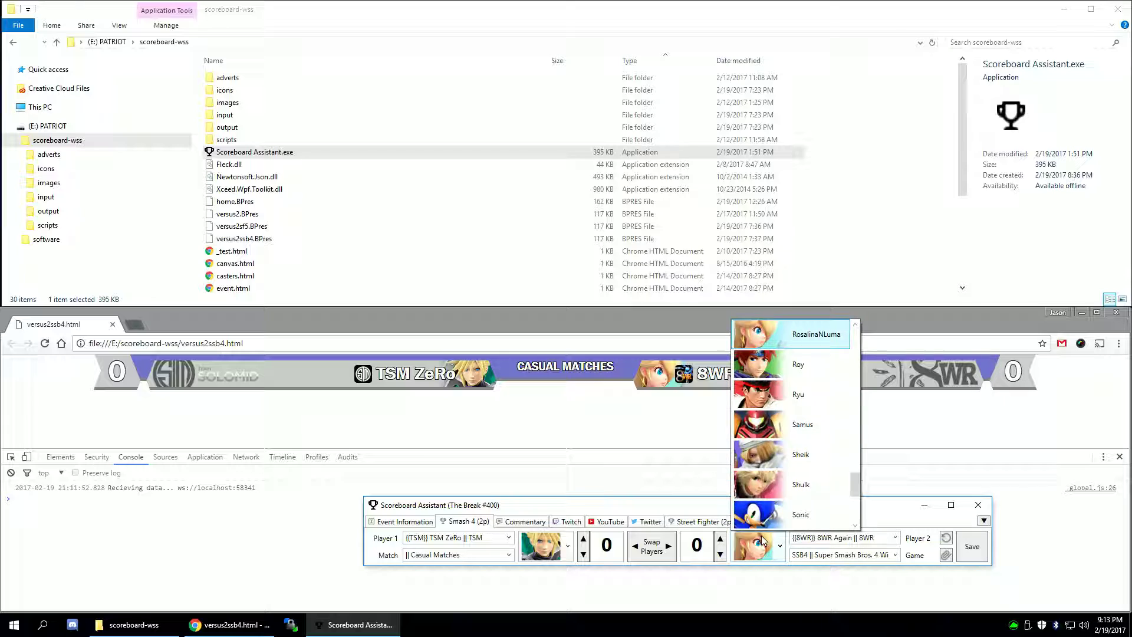
scroll(796, 448, down, 5)
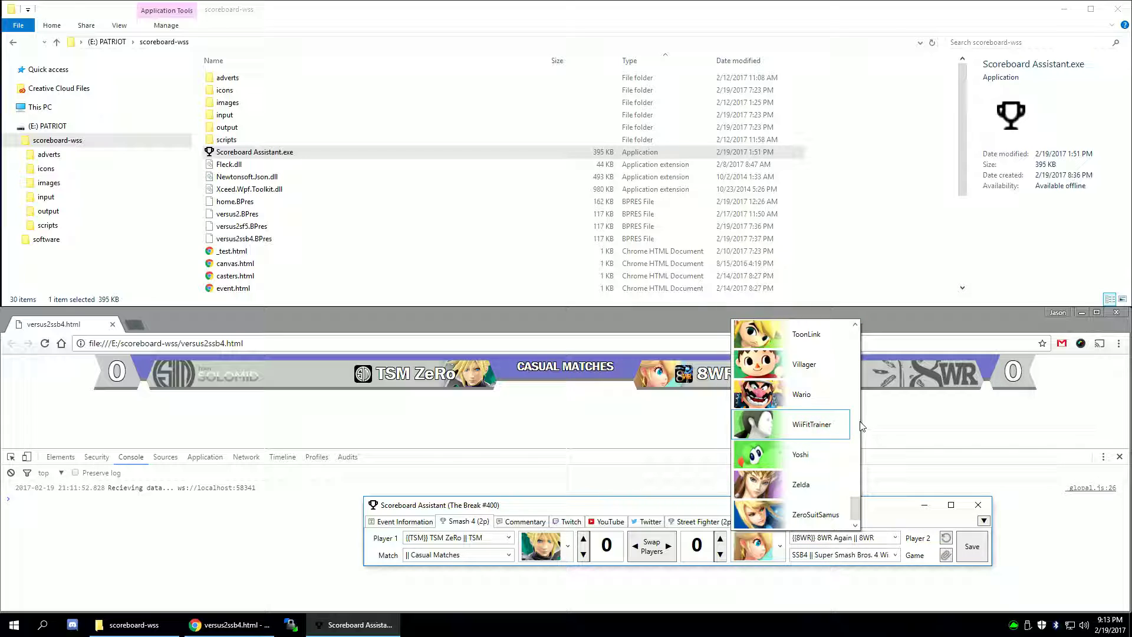
scroll(811, 432, up, 3)
click(808, 394)
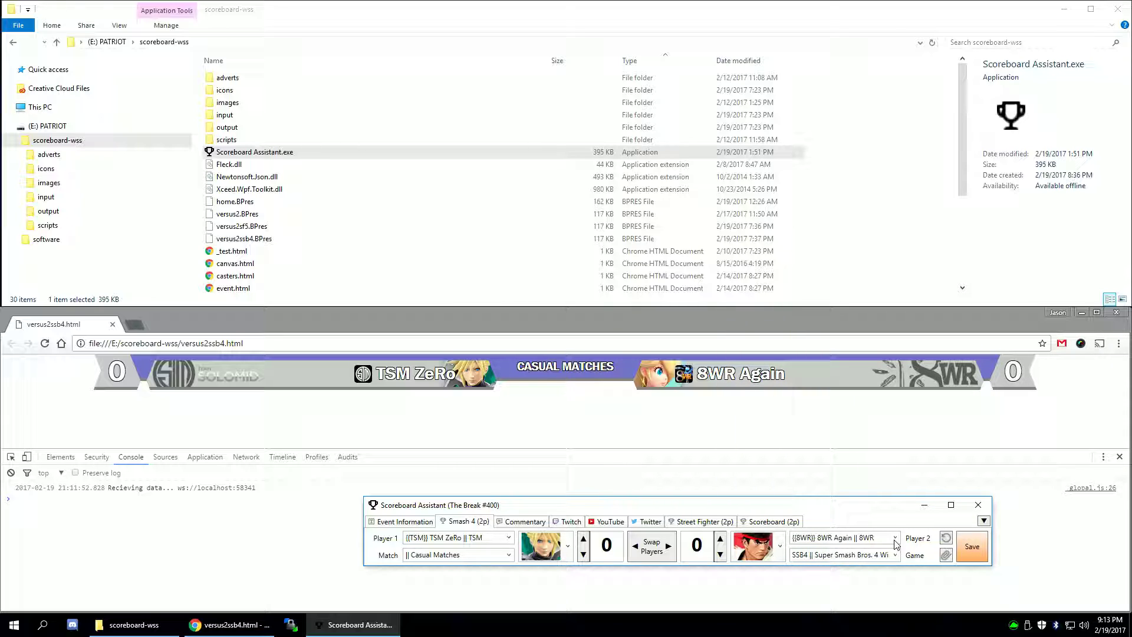
click(895, 538)
click(868, 364)
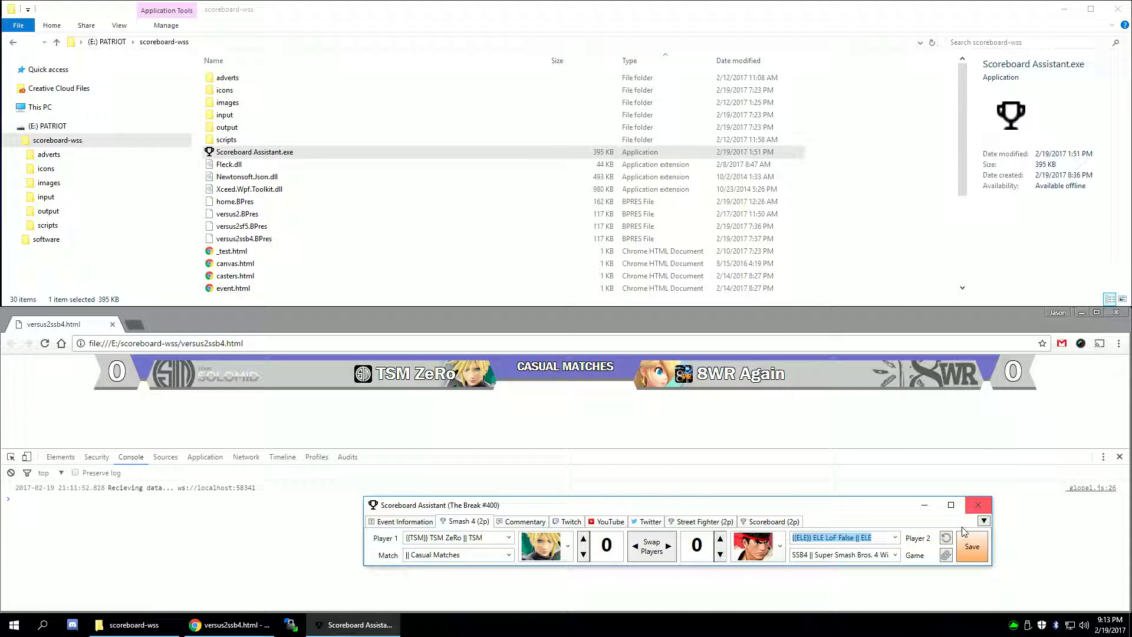
click(970, 547)
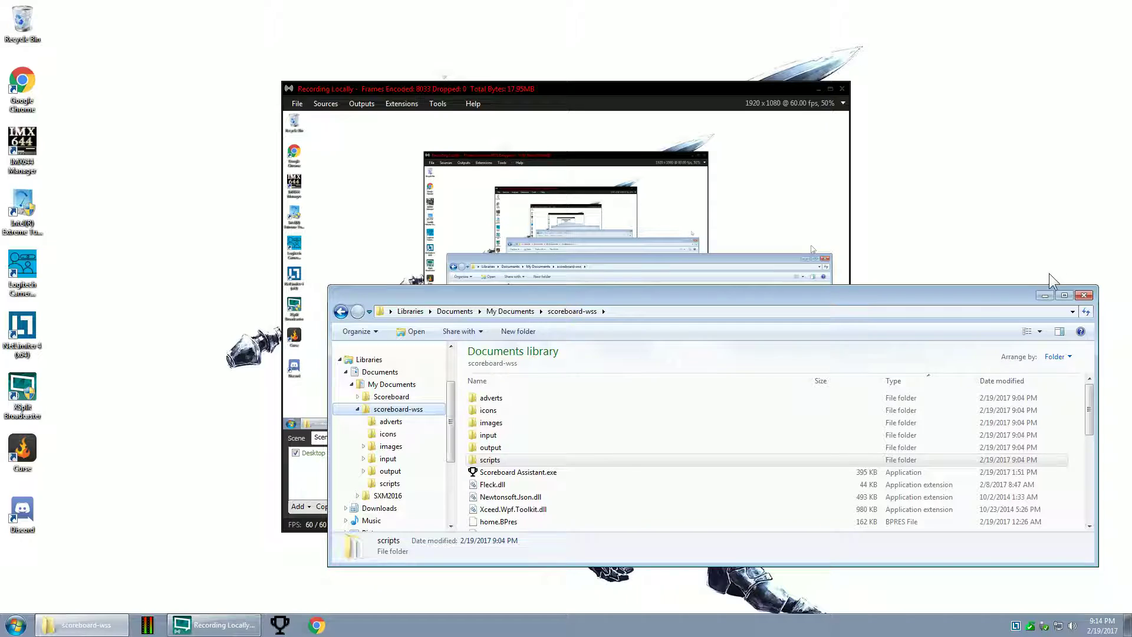
Move the Explorer window lower and scroll the file list to Scoreboard Assistant.exe.
drag(985, 303, 984, 333)
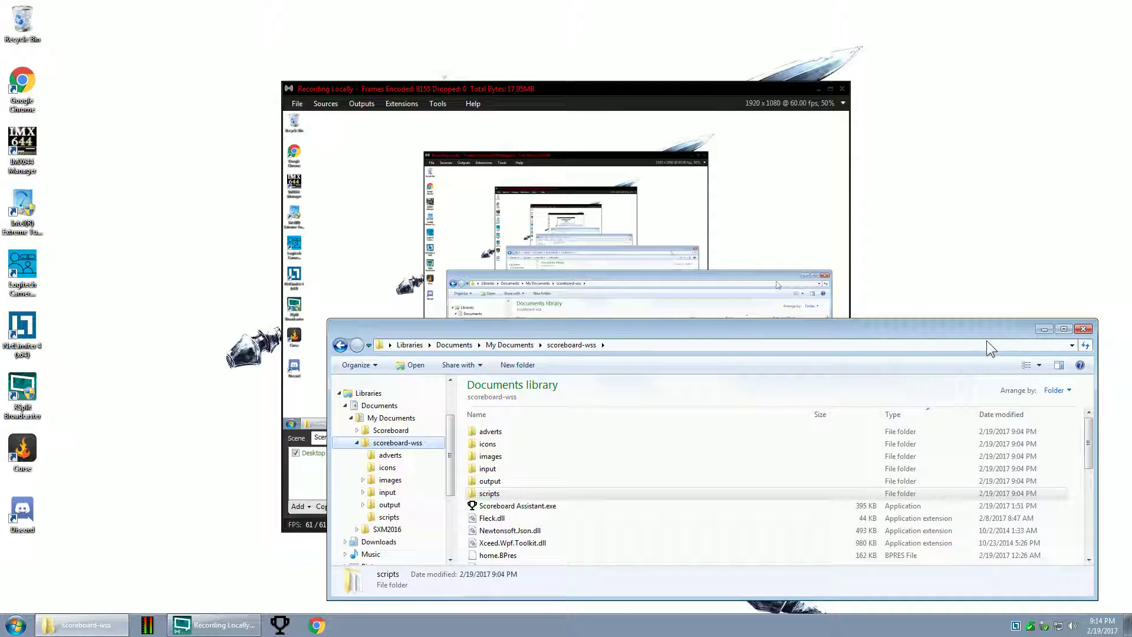
mouse_move(1088, 435)
mouse_down()
mouse_move(1091, 507)
mouse_move(1096, 432)
mouse_move(1093, 449)
mouse_up()
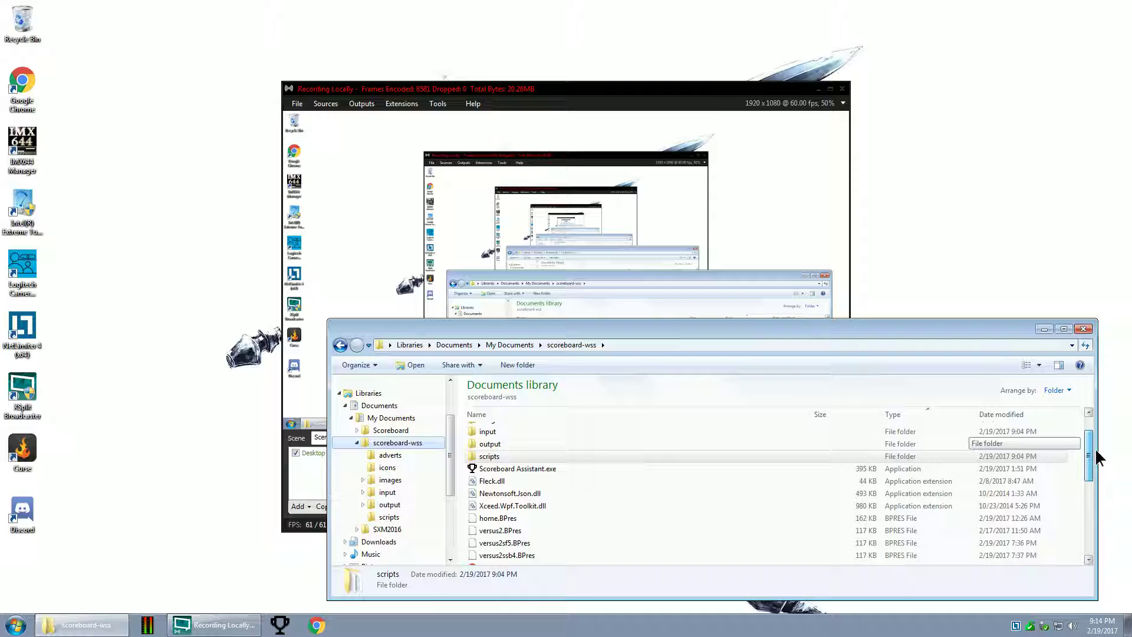
Launch Scoreboard Assistant on the second PC and bring up its Smash 4 (2p) fields.
double_click(745, 470)
drag(653, 146, 750, 465)
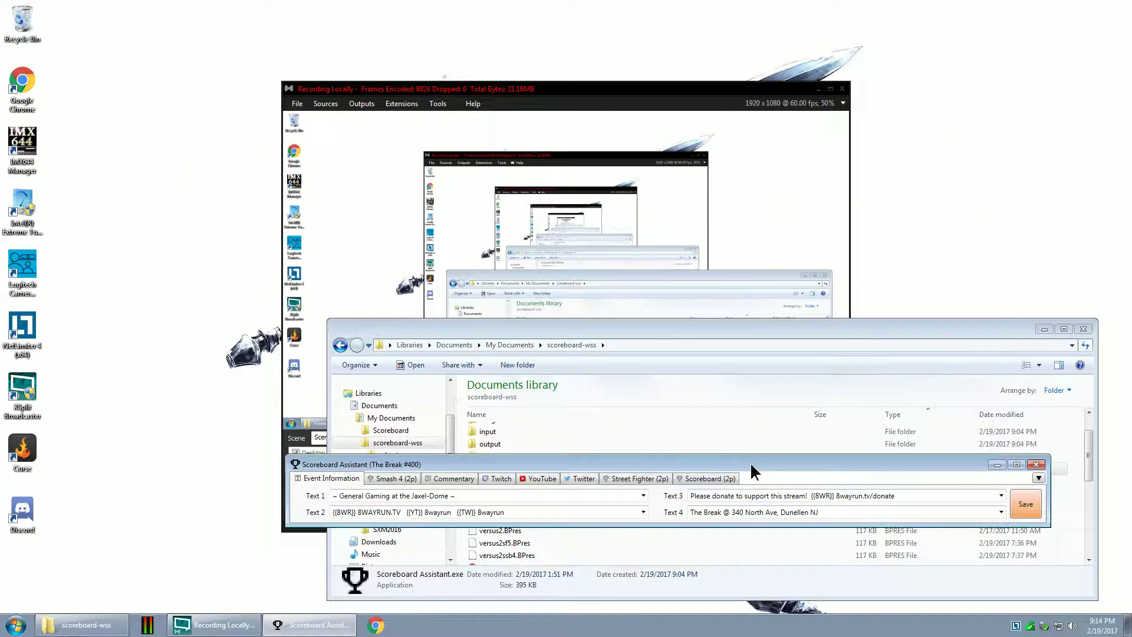
click(392, 482)
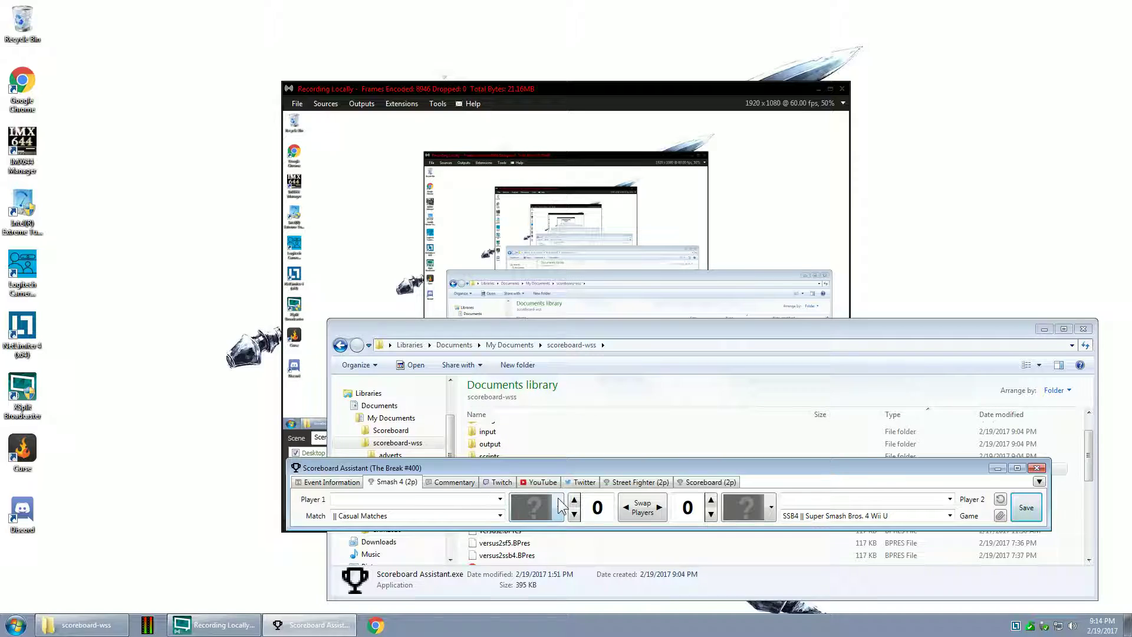
click(498, 482)
click(431, 486)
click(413, 487)
Set Player 1 to CLG LoF NAKAT playing Charizard.
click(498, 500)
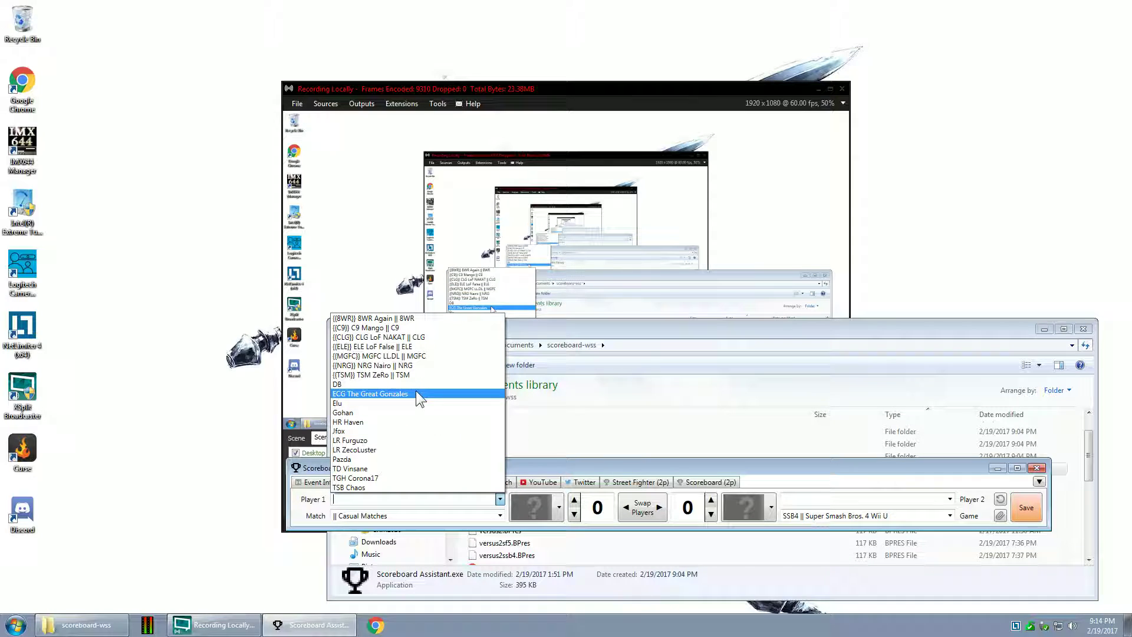
click(418, 337)
click(558, 508)
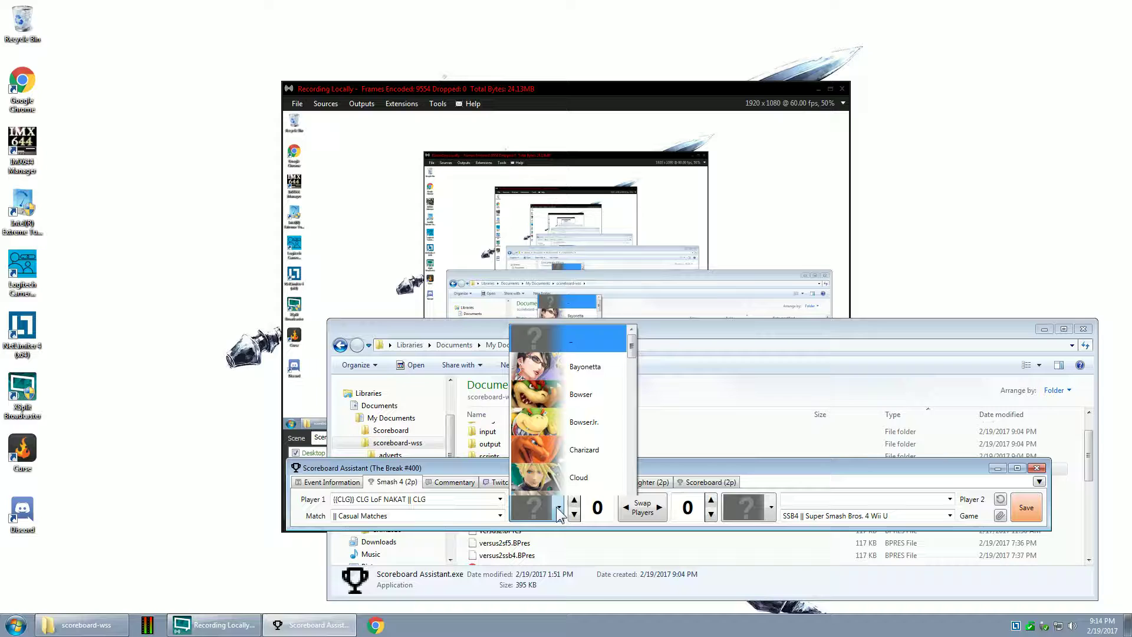
click(568, 381)
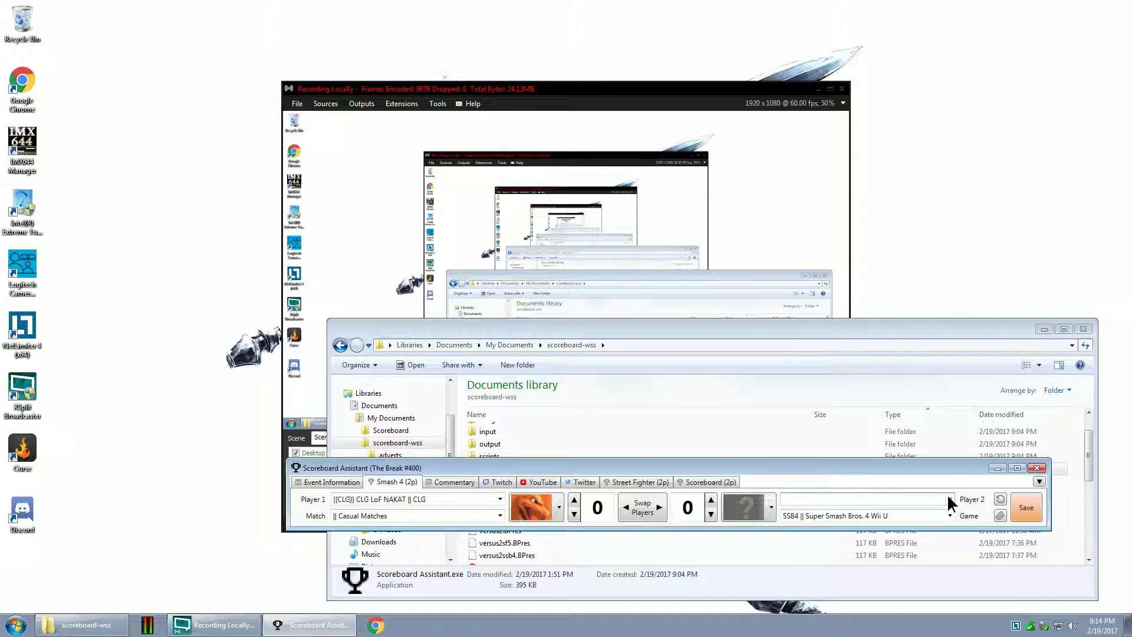
Set Player 2 to NRG Nairo playing Greninja and save the matchup.
click(950, 499)
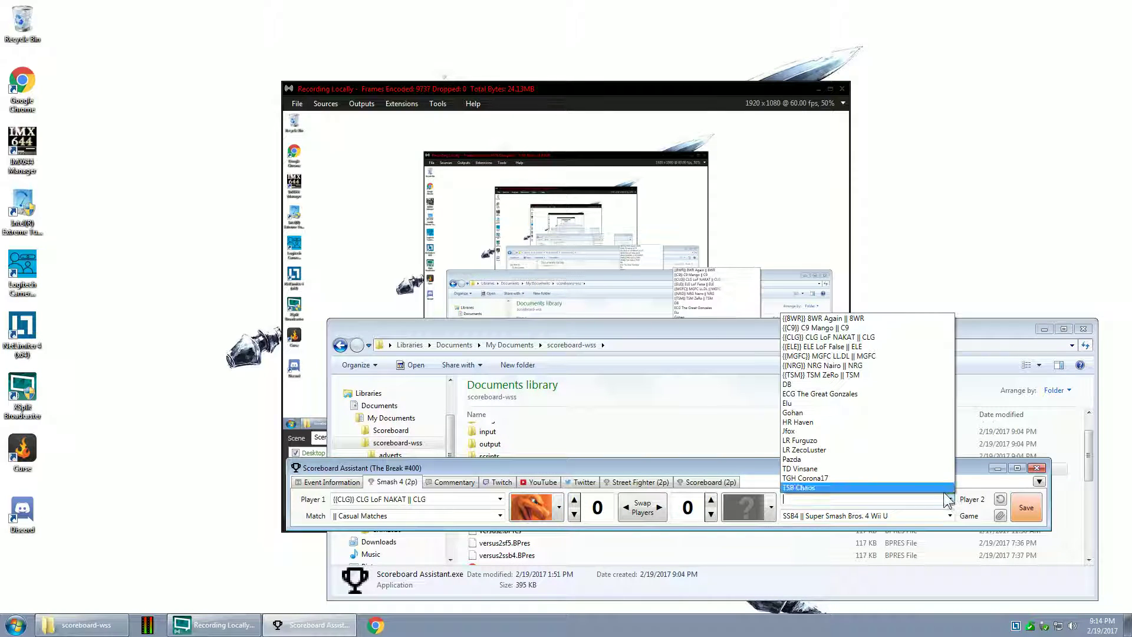
click(843, 365)
click(770, 507)
scroll(777, 431, down, 4)
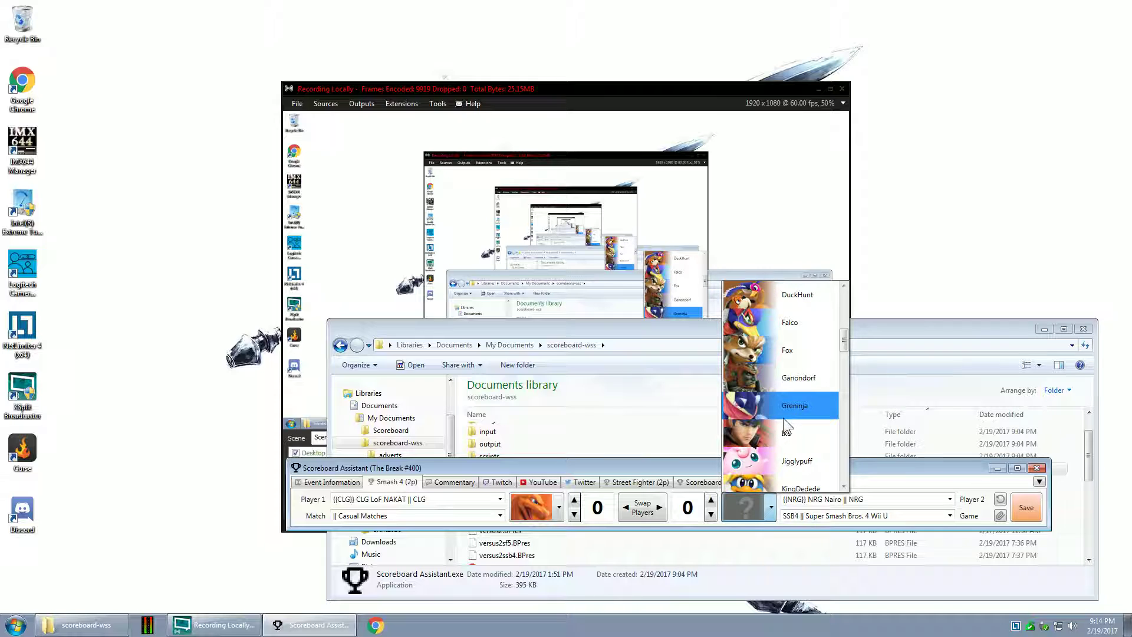
click(788, 415)
click(1027, 508)
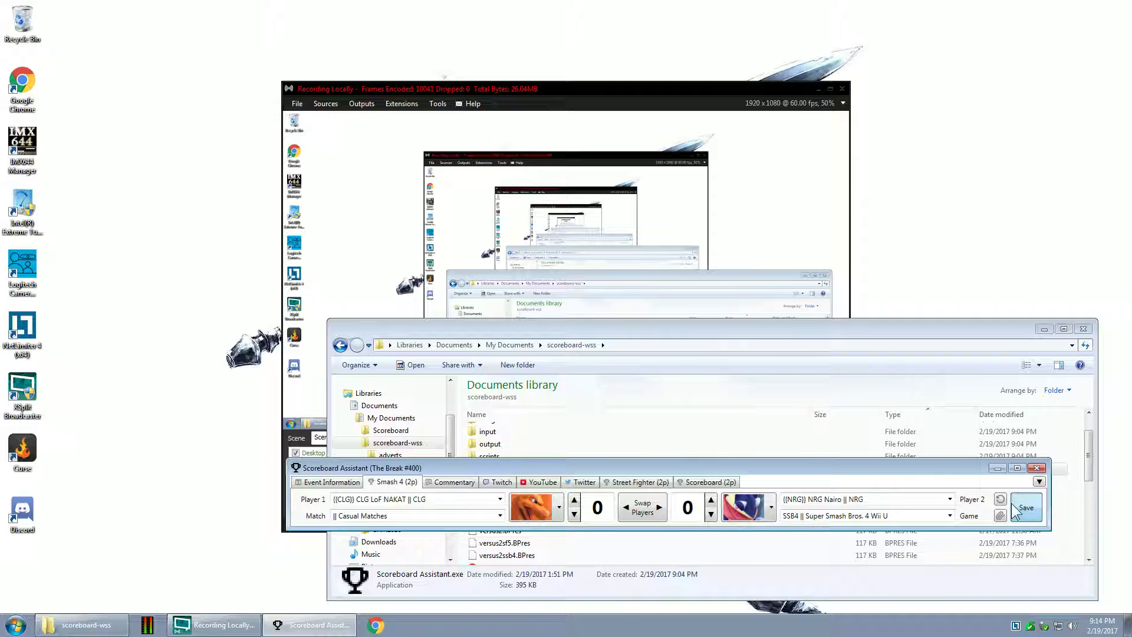
drag(914, 469, 819, 512)
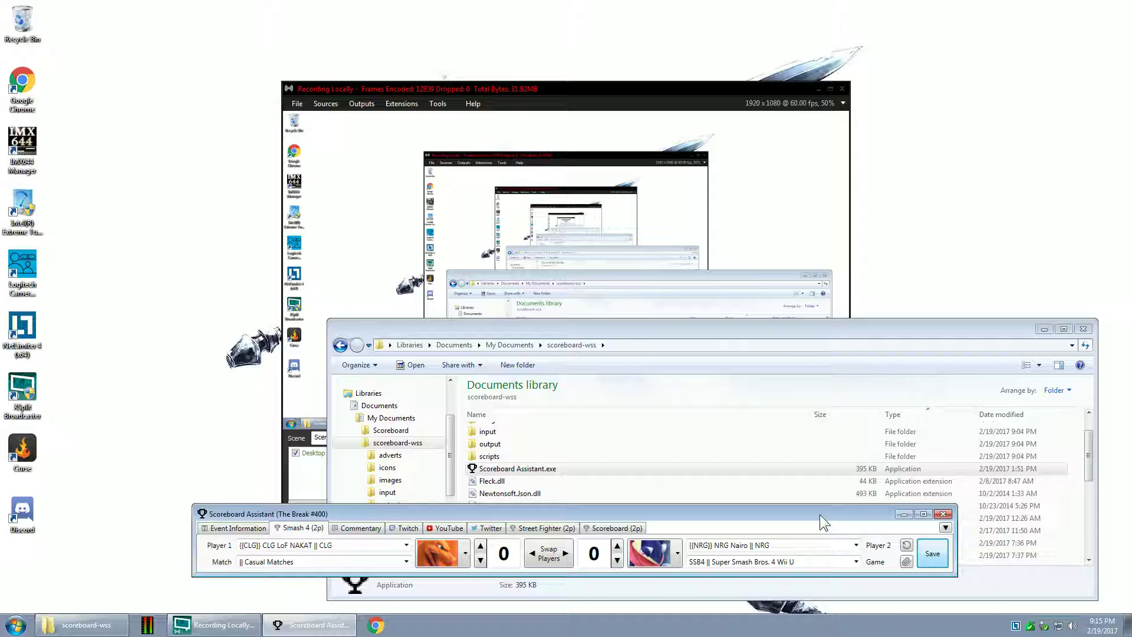
click(708, 109)
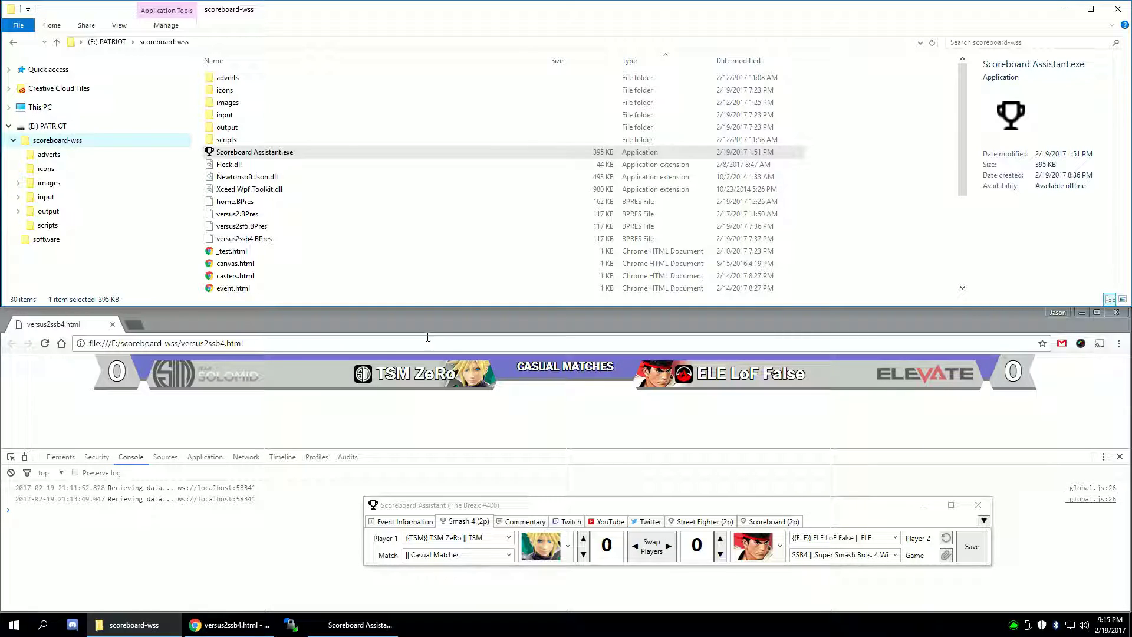
Open the scripts folder and start editing _global.js in Notepad++.
double_click(248, 142)
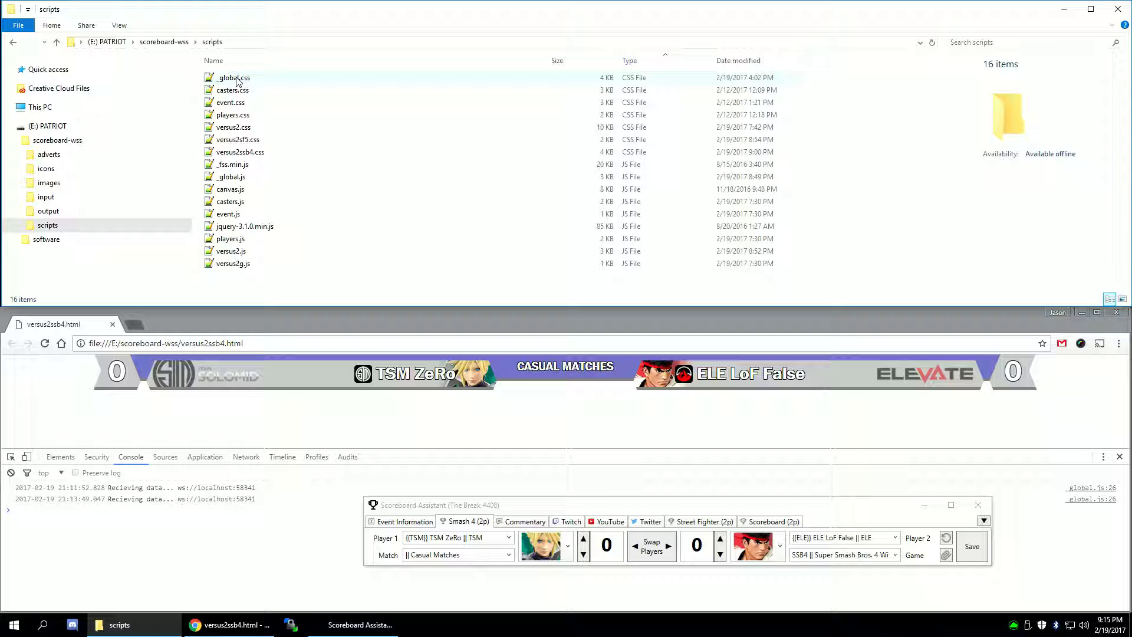
click(235, 177)
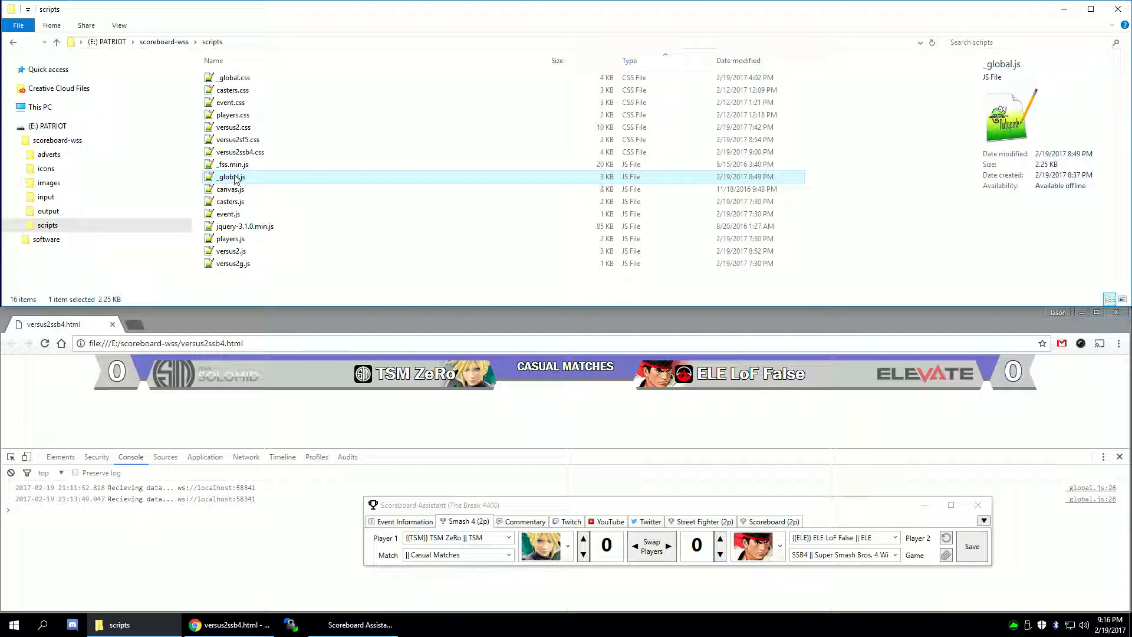
right_click(235, 178)
Open _global.js in a floating Notepad++ window and select 'localhost' in the socketUrl line.
click(315, 195)
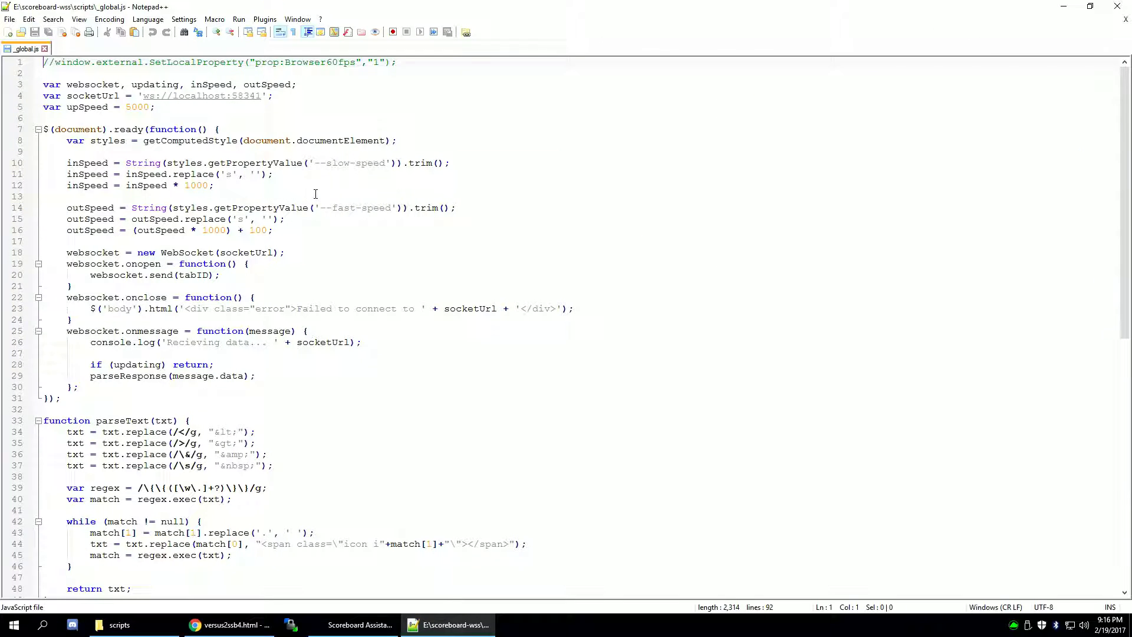
drag(426, 5, 416, 55)
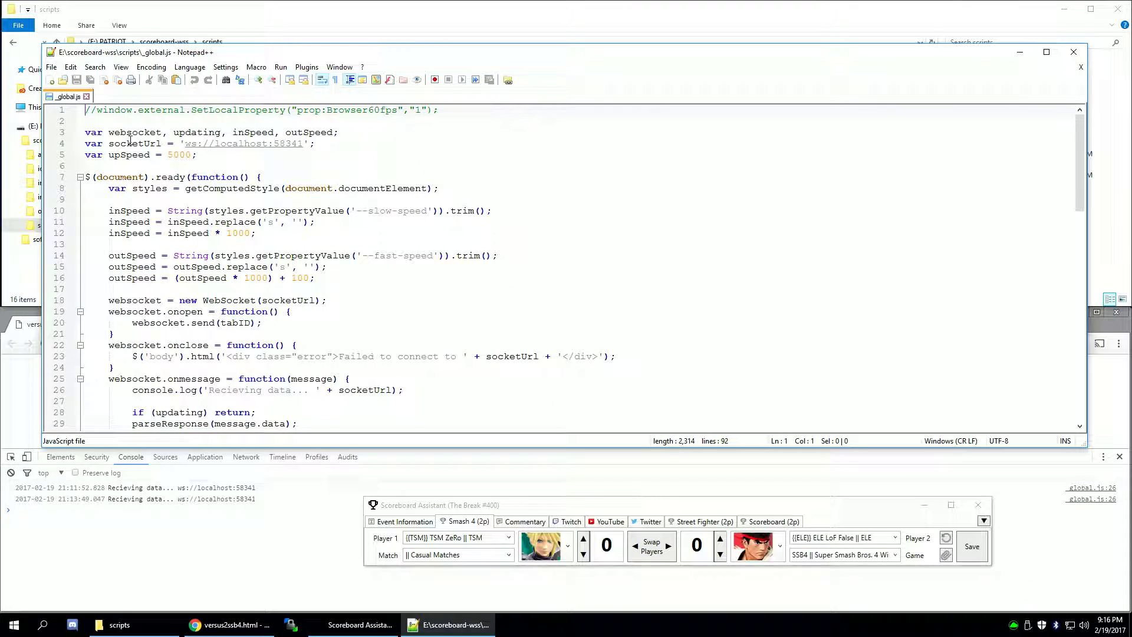
triple_click(130, 143)
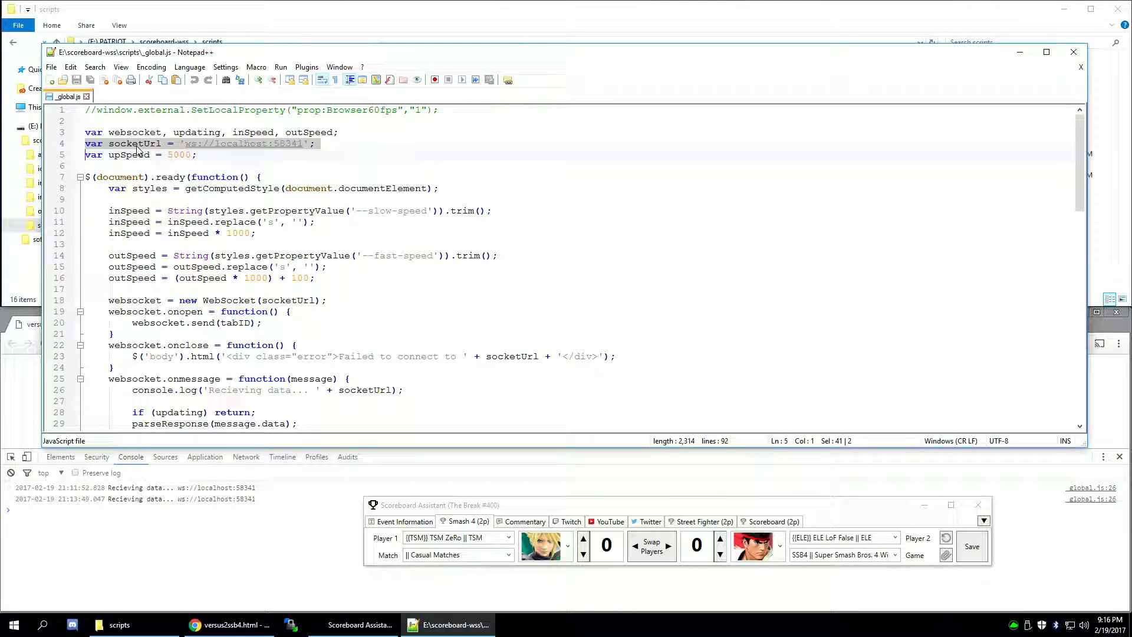
drag(215, 145, 265, 144)
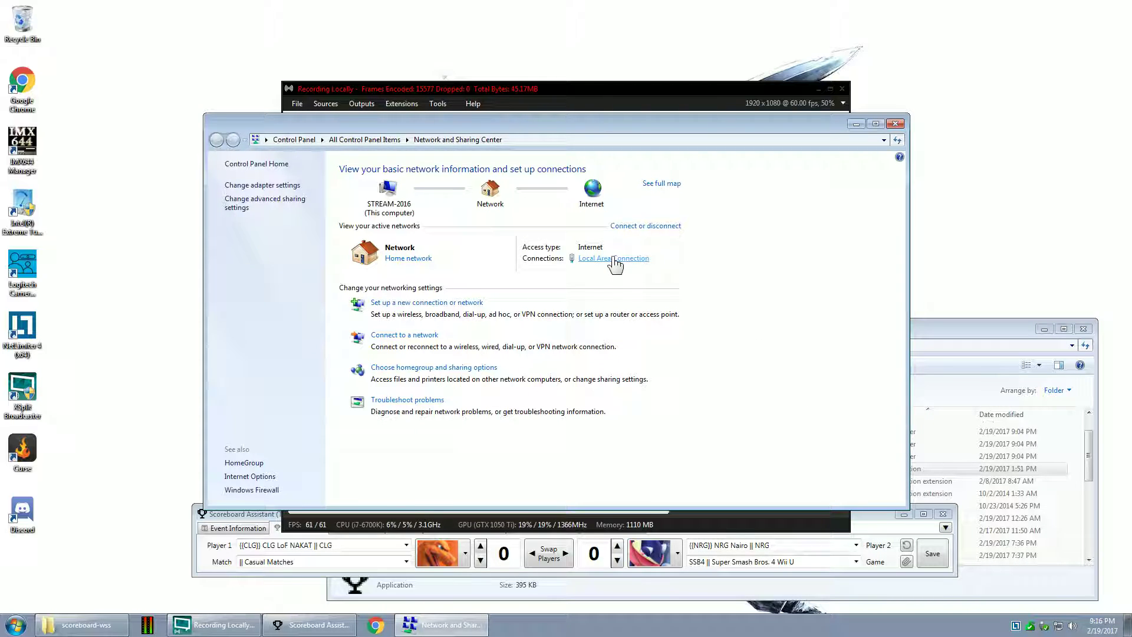
Find the second PC's IPv4 address, 192.168.1.128, in the Local Area Connection details.
click(613, 260)
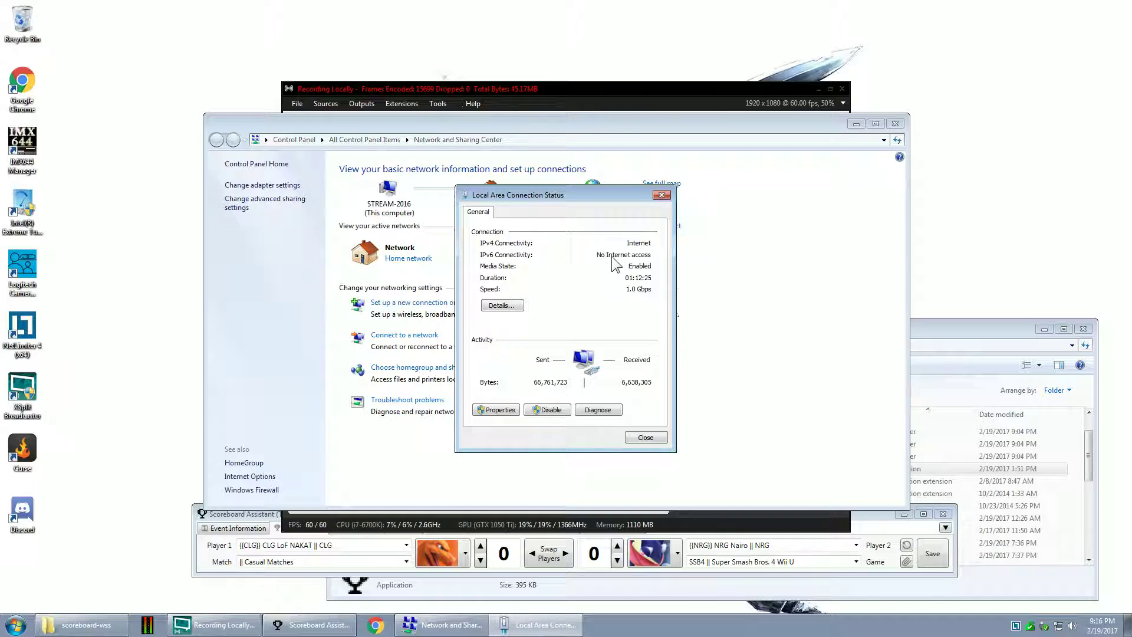
click(501, 306)
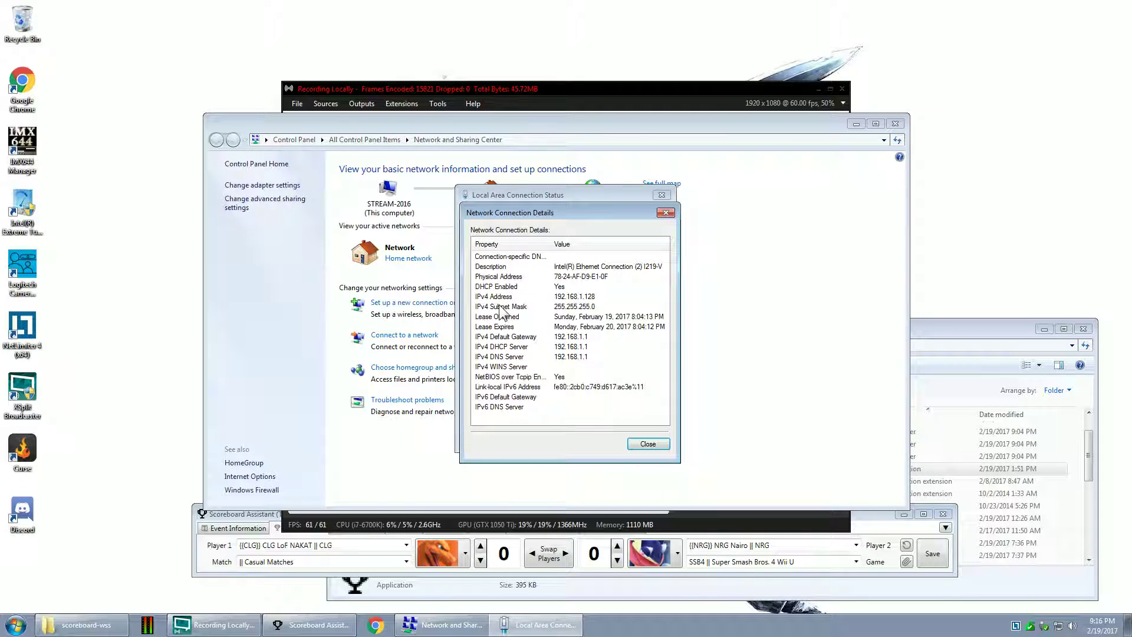
click(577, 299)
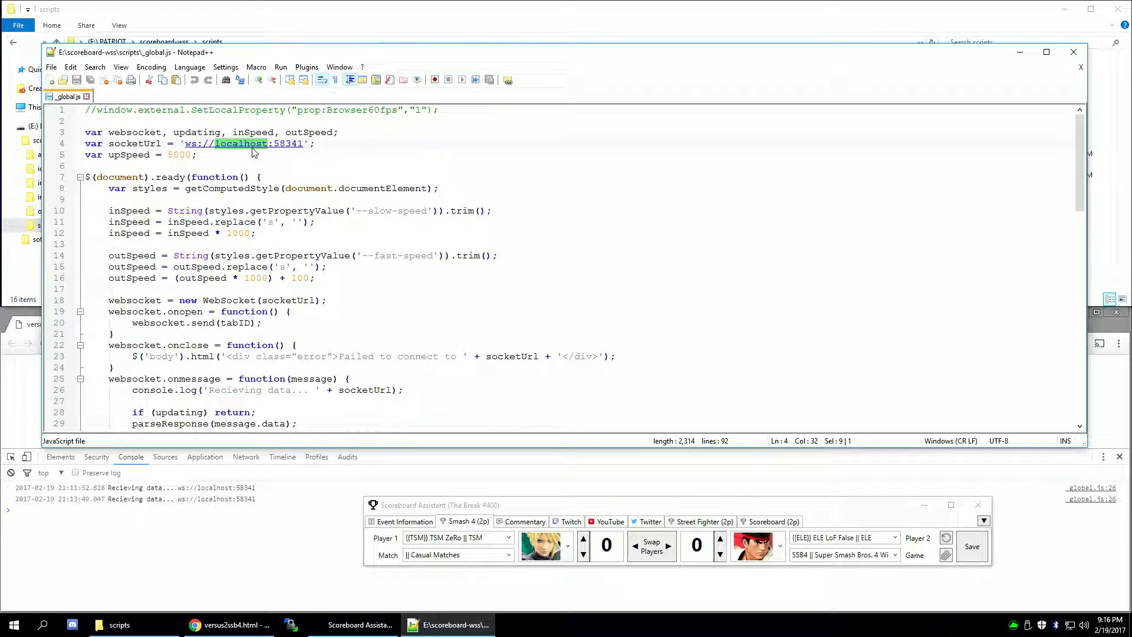
Change socketUrl to ws://192.168.1.128:58341 and save _global.js.
text(1923)
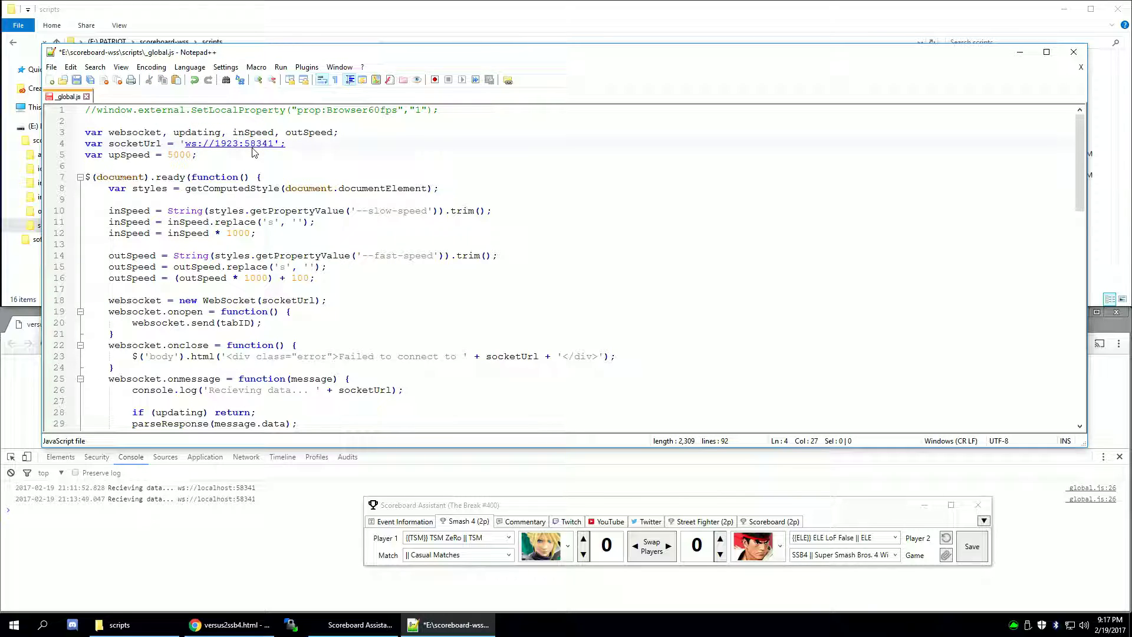
key(BackSpace)
text(.168.1.128)
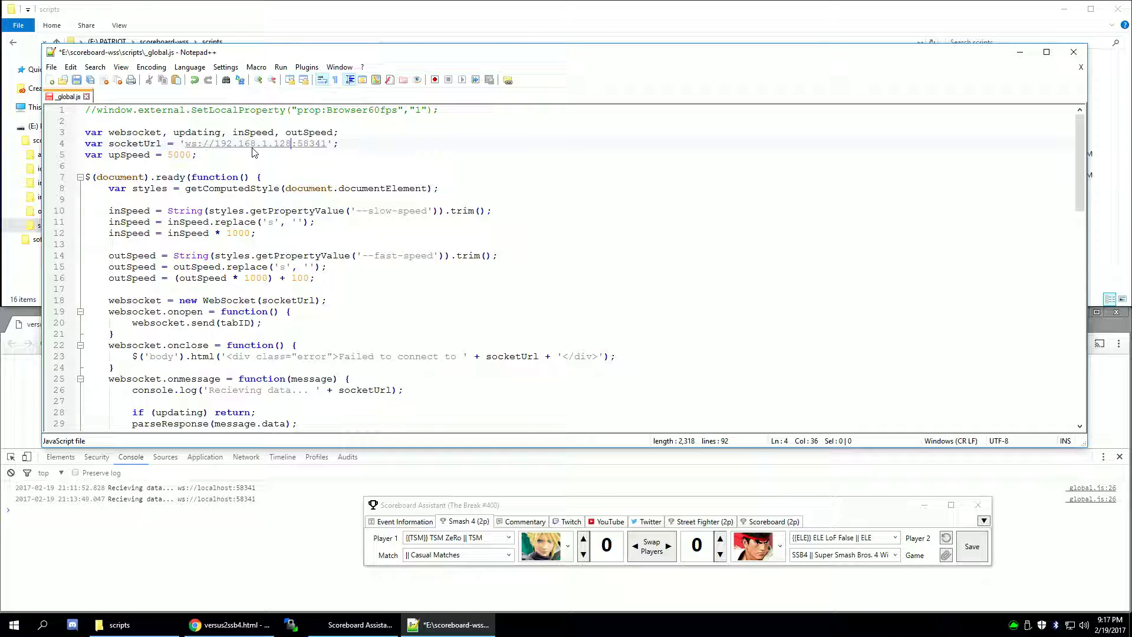
click(76, 82)
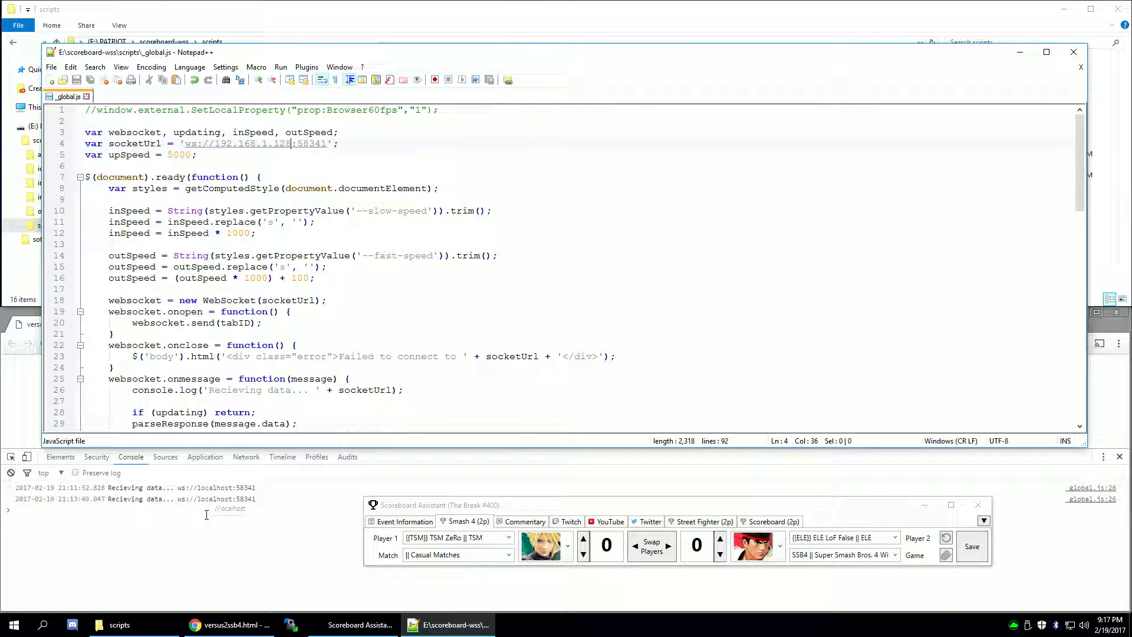
Reload the versus2ssb4.html overlay in Chrome, then bring Scoreboard Assistant forward and reposition it.
click(233, 553)
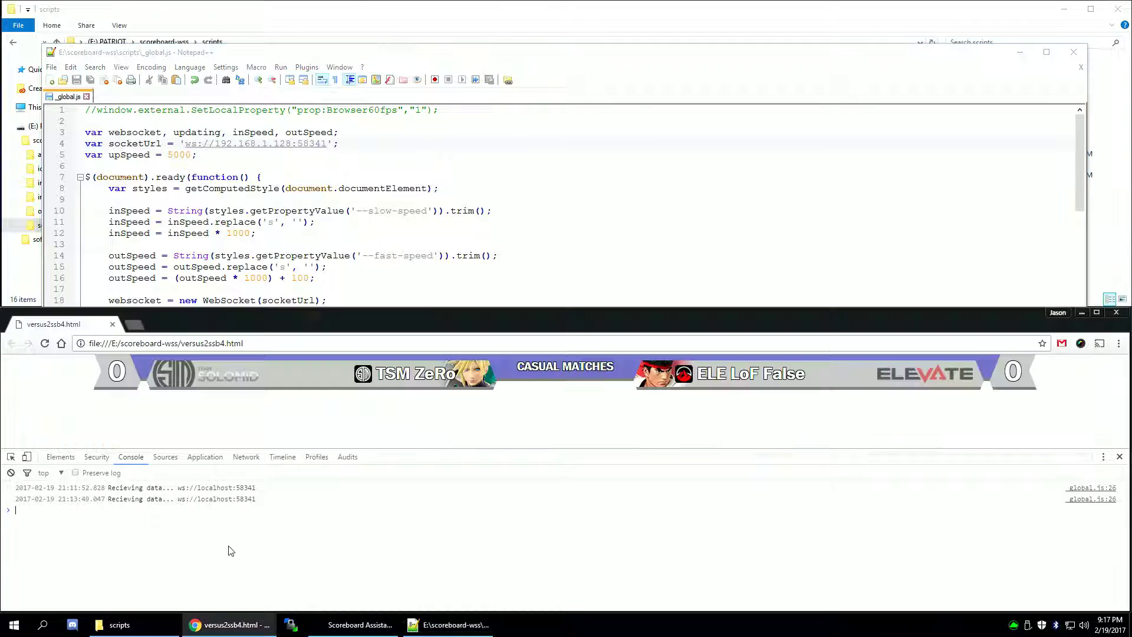
click(45, 345)
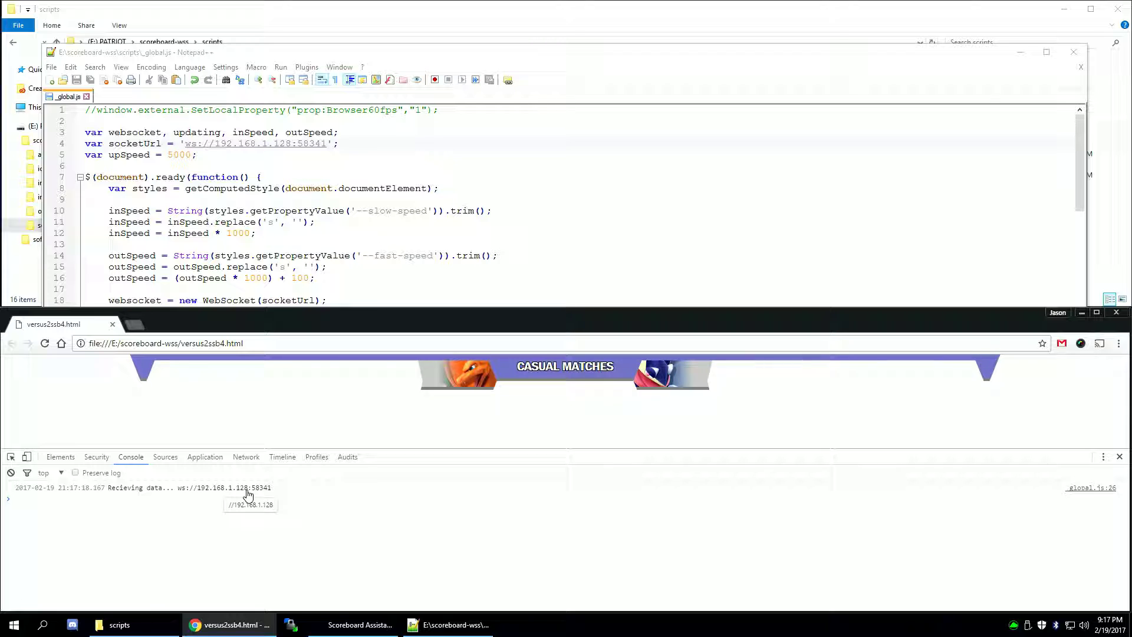
click(357, 625)
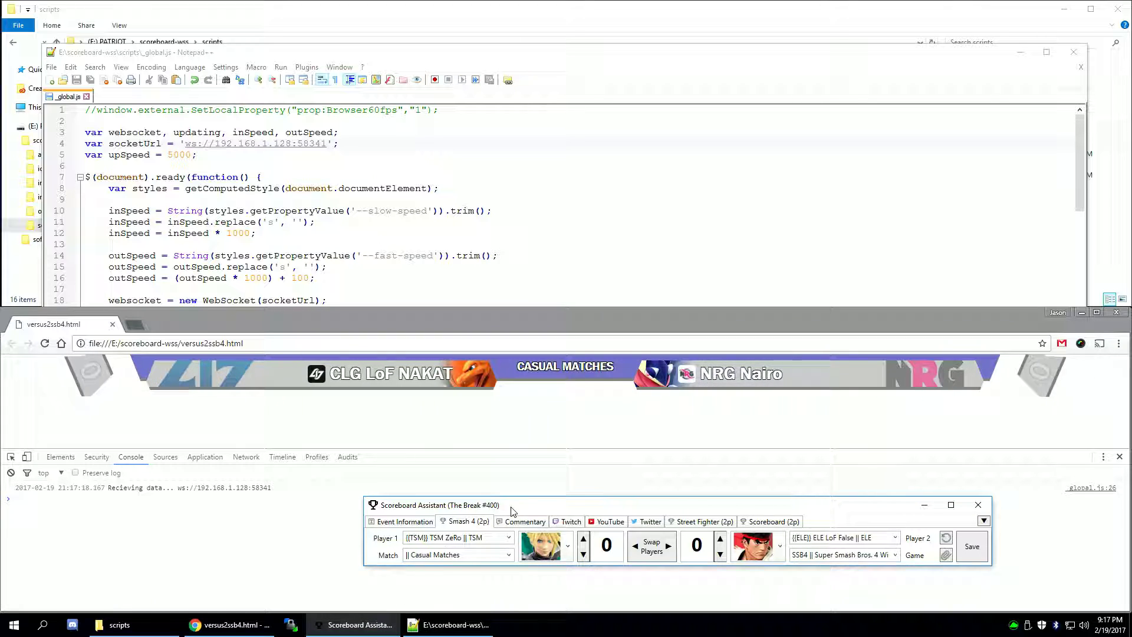
drag(512, 510, 497, 488)
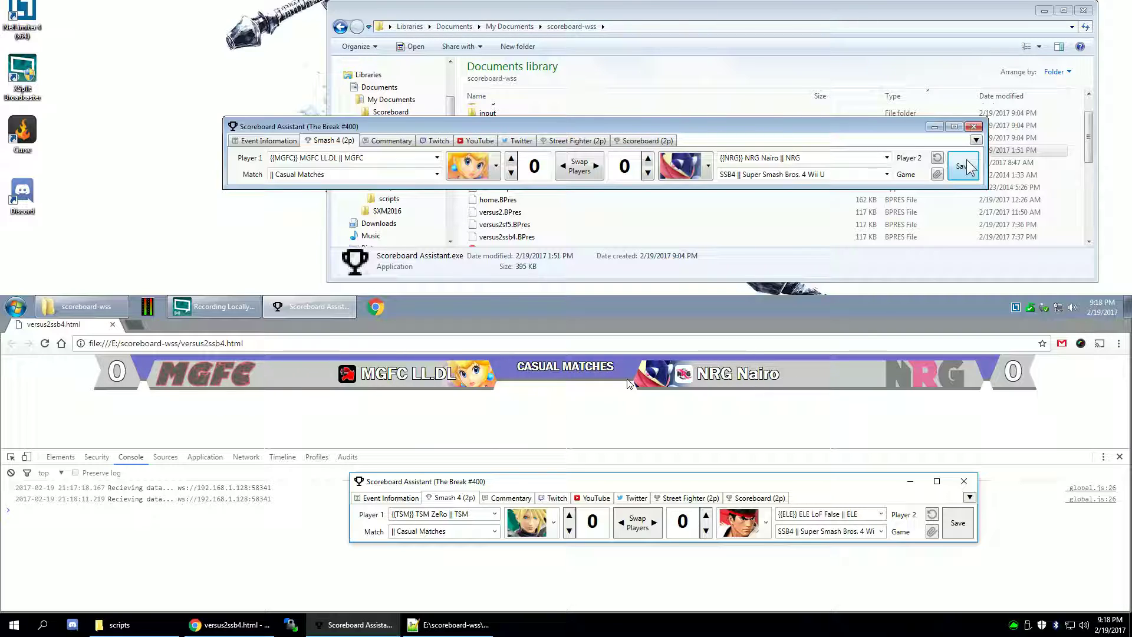
Close the local Scoreboard Assistant, then raise NRG Nairo's score to 1 and save.
click(960, 486)
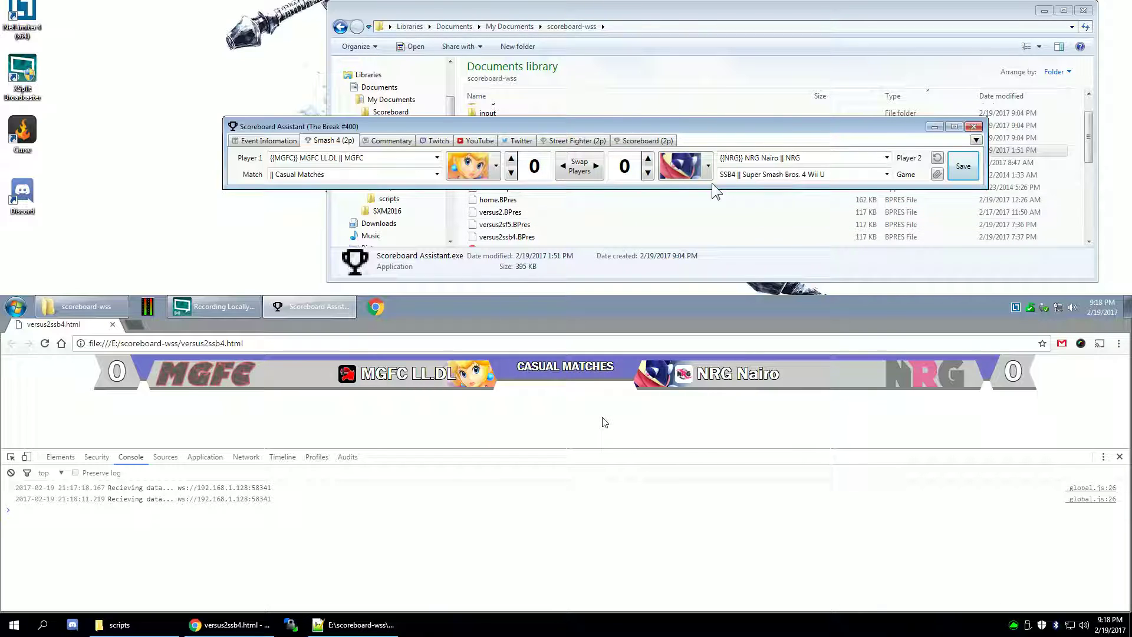
click(649, 158)
click(974, 174)
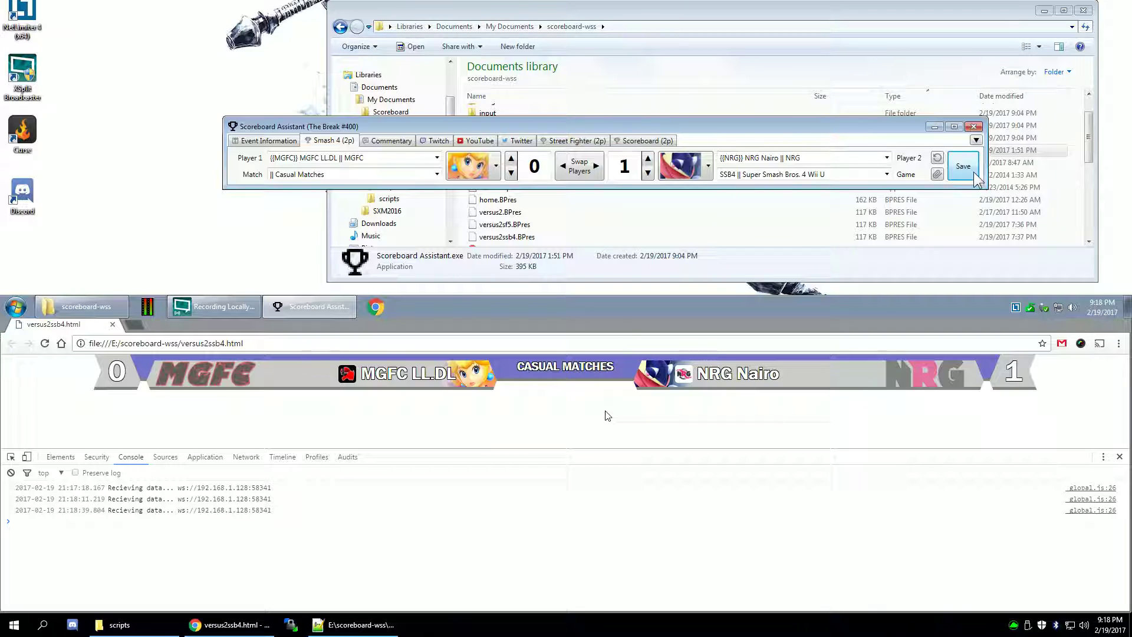
key(alt+Tab)
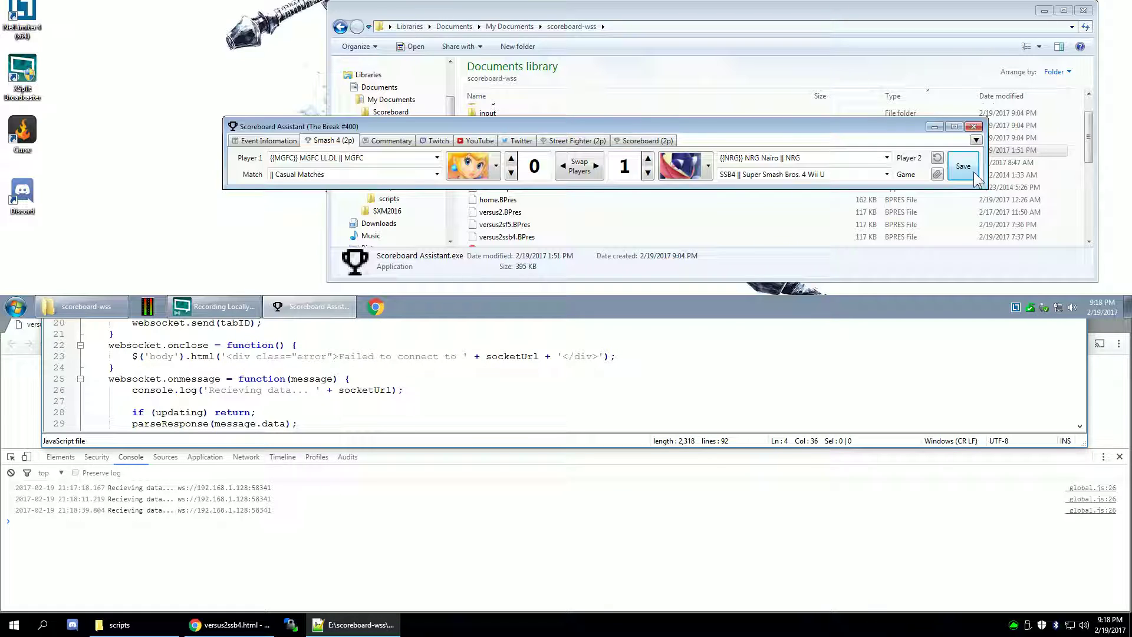
Check the 192.168.1.128 address on line 4 of _global.js, then return to the Chrome overlay.
scroll(269, 383, up, 10)
key(super+Down)
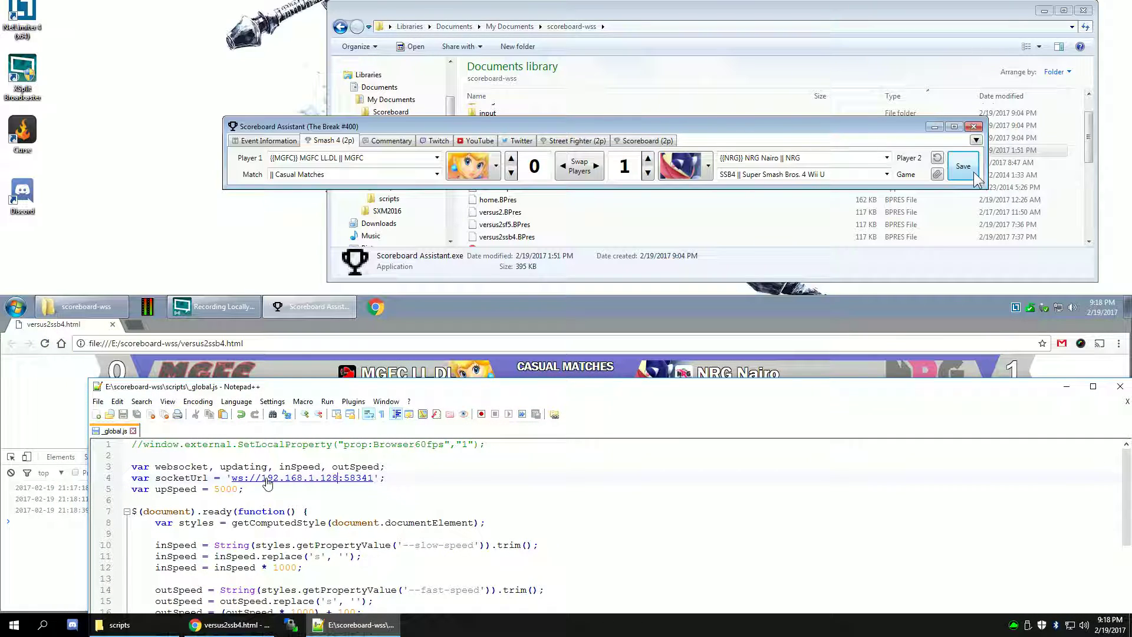
drag(261, 478, 334, 480)
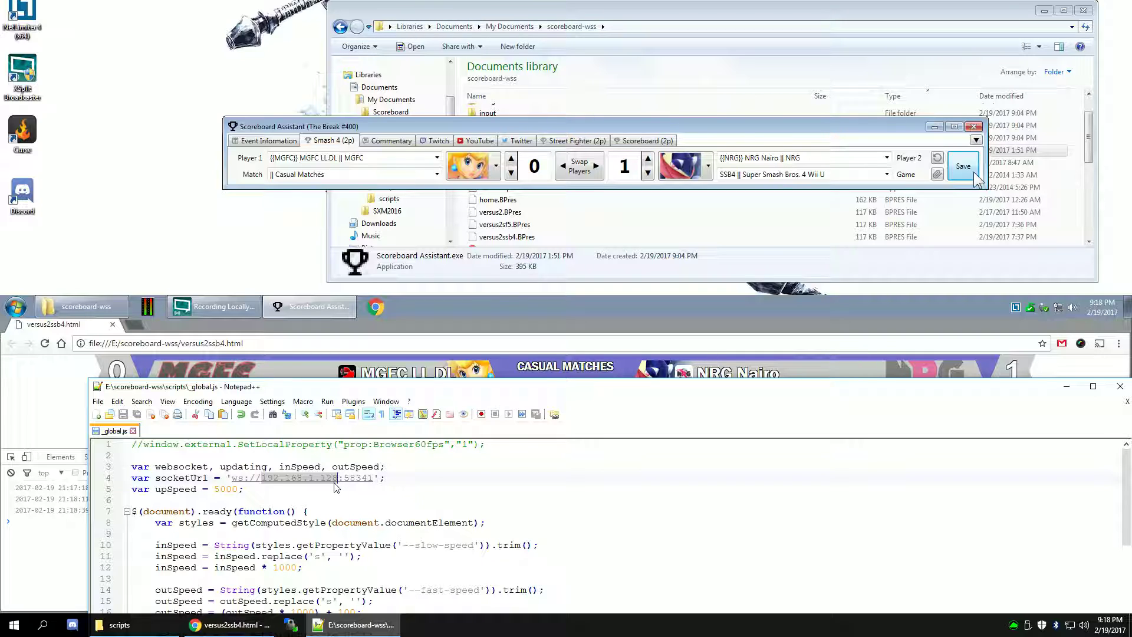
click(338, 319)
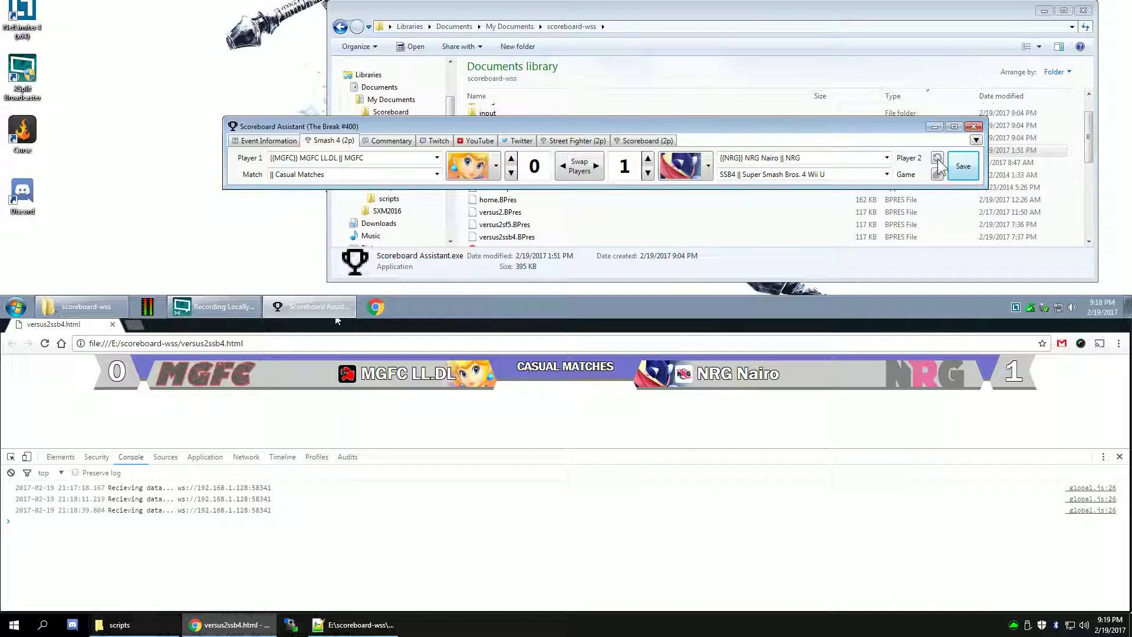
Close the other PC's Scoreboard Assistant so the overlay fails to connect to ws://192.168.1.128:58341, then bring up XSplit.
click(974, 127)
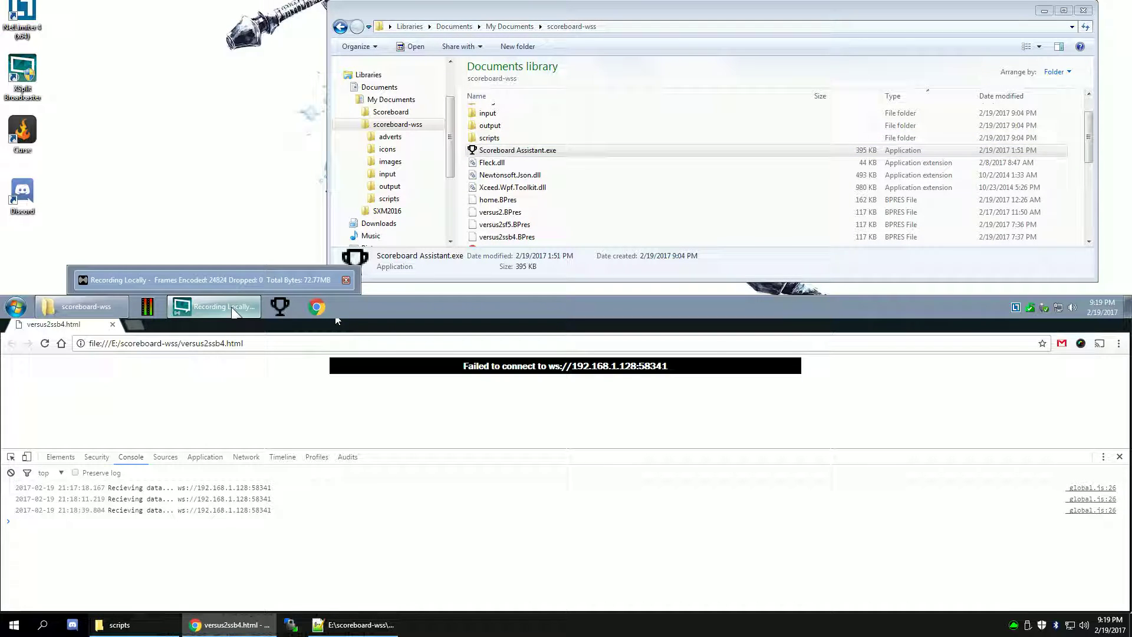
click(214, 306)
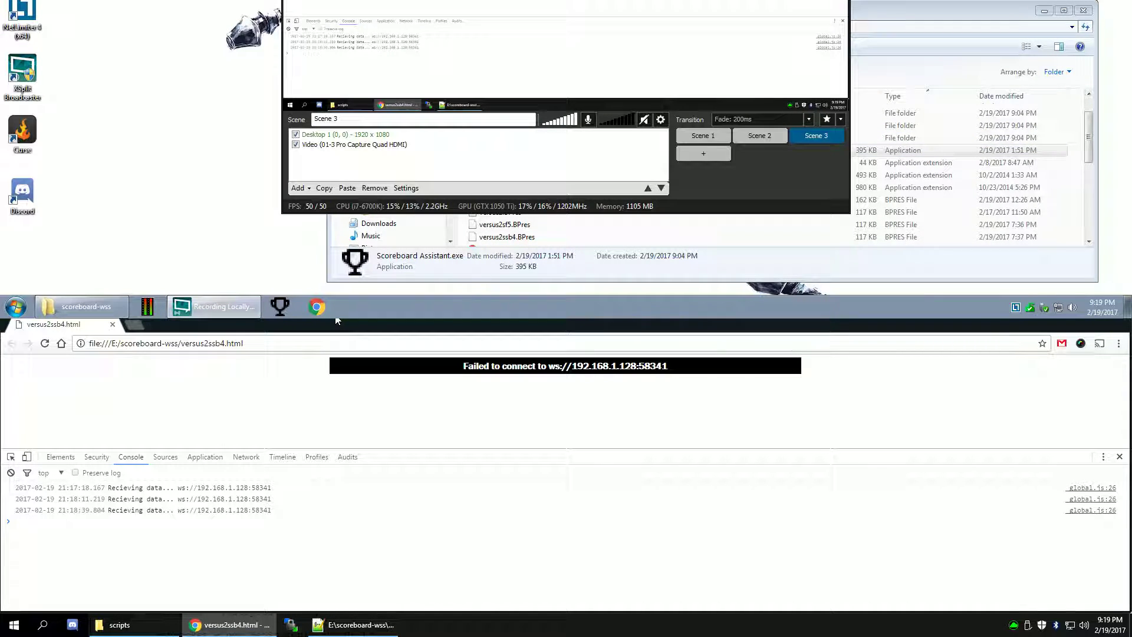